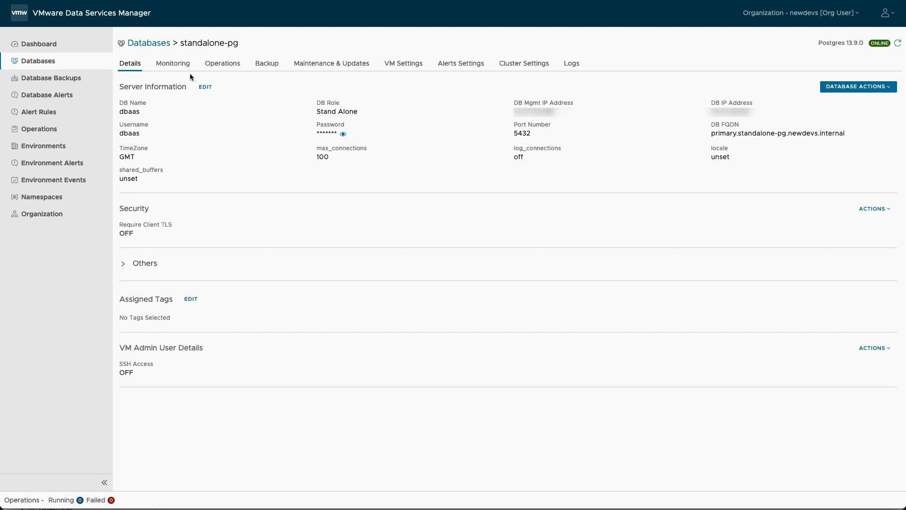
Check standalone-pg's health status on Monitoring and scroll through its DB Metrics charts.
left_click(185, 69)
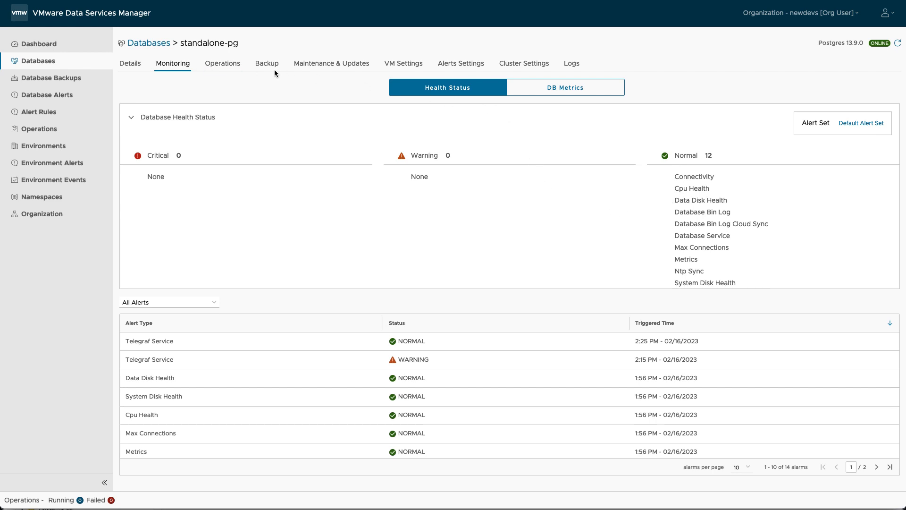
left_click(565, 95)
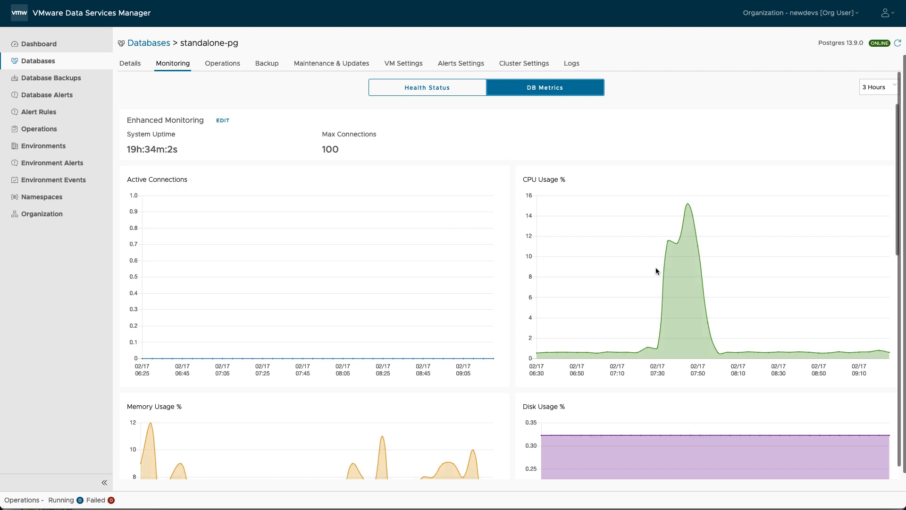
scroll(656, 268, "down", 5)
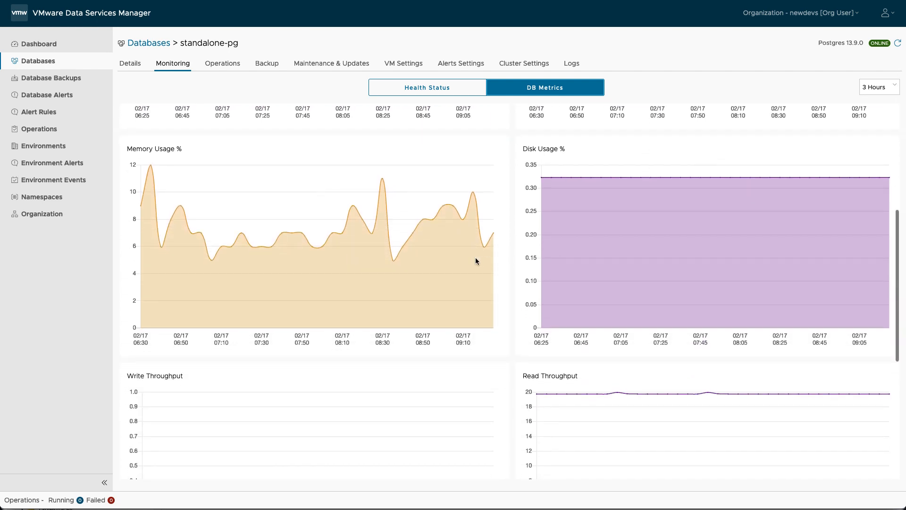
scroll(476, 260, "down", 4)
scroll(474, 257, "up", 9)
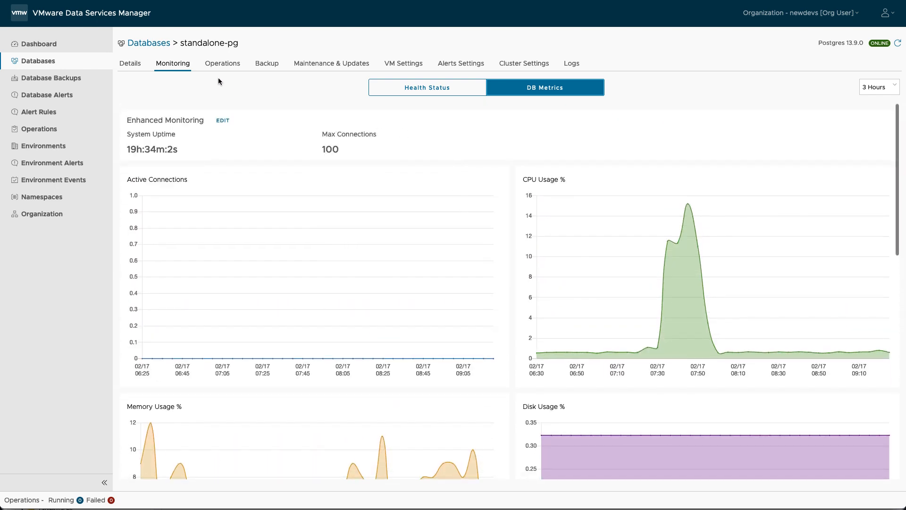
Review standalone-pg's backup policy and files, then return to the Databases list.
left_click(267, 66)
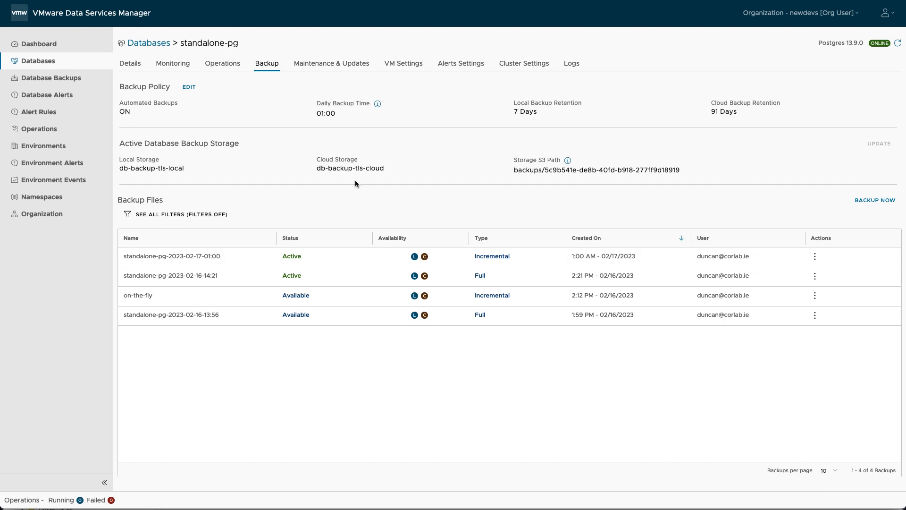
left_click(146, 43)
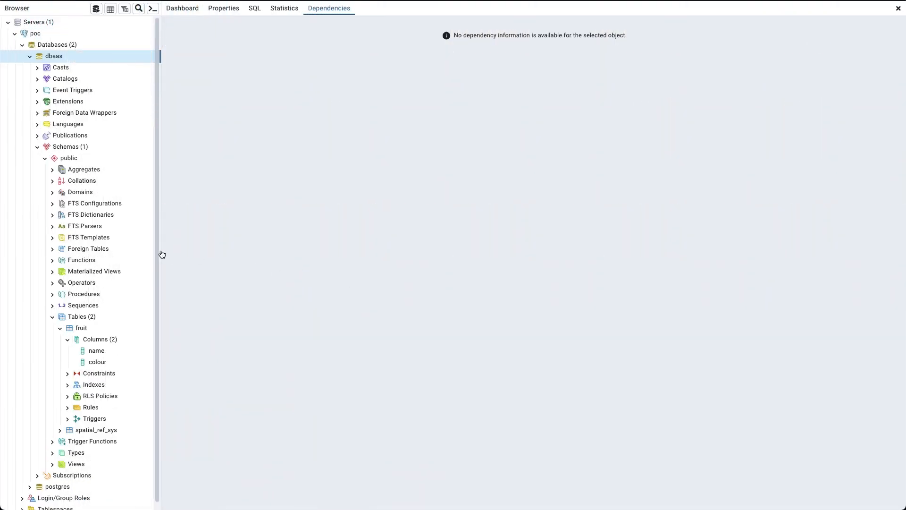
Run 'select * from fruit;' in a psql session on dbaas, listing Banana/Yellow and Apple/Red.
left_click(82, 332)
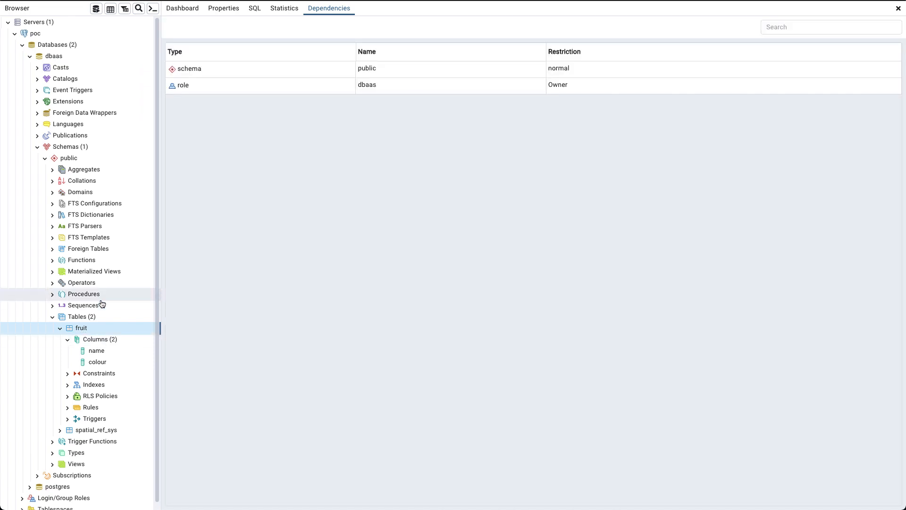
left_click(153, 9)
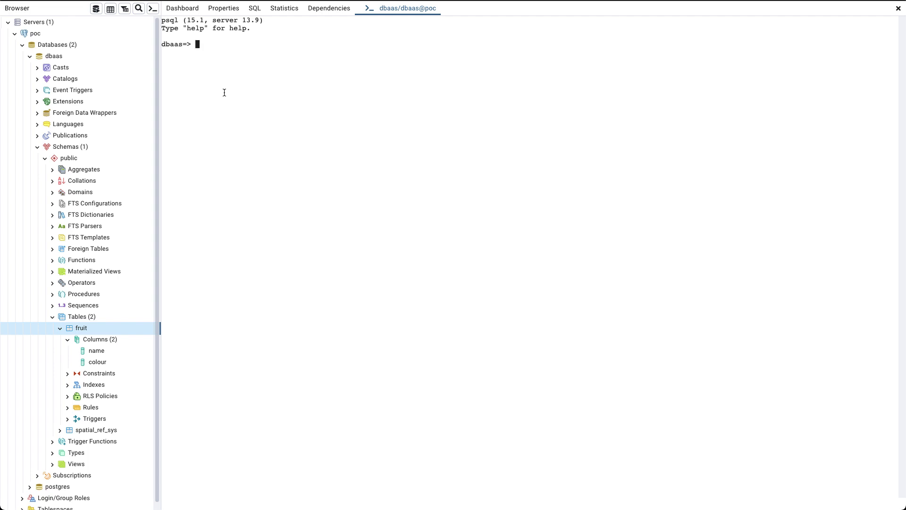
type("select * from fruit;")
key("Return")
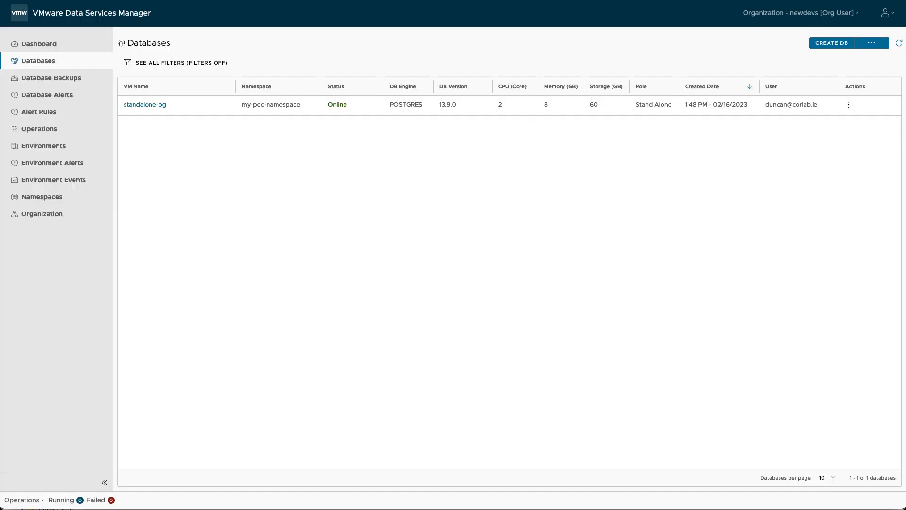
Clone standalone-pg as standalone-pg-clone, keeping the default backup and maintenance settings.
left_click(162, 105)
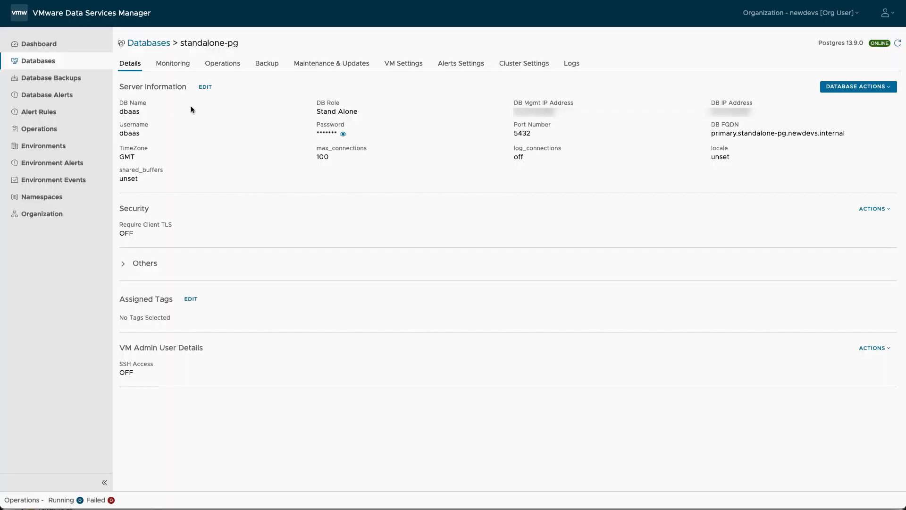
left_click(891, 90)
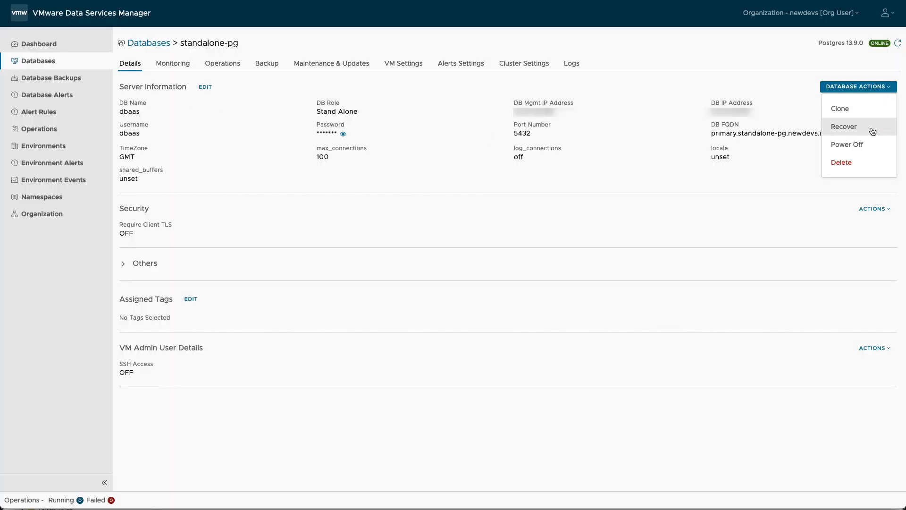
left_click(841, 113)
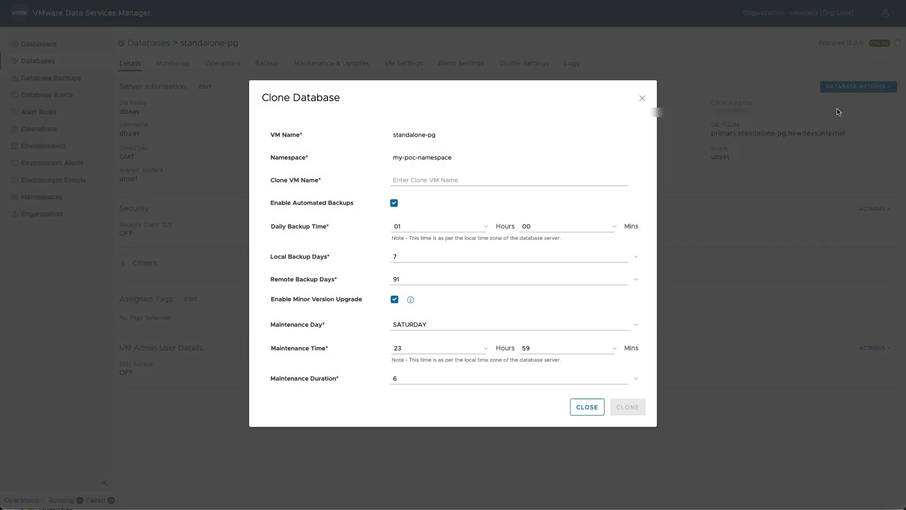
left_click(508, 180)
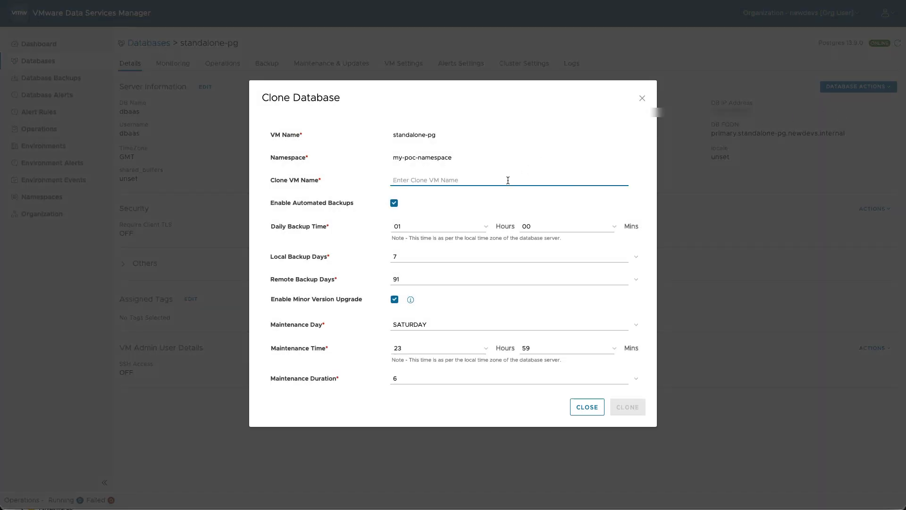
type("stana")
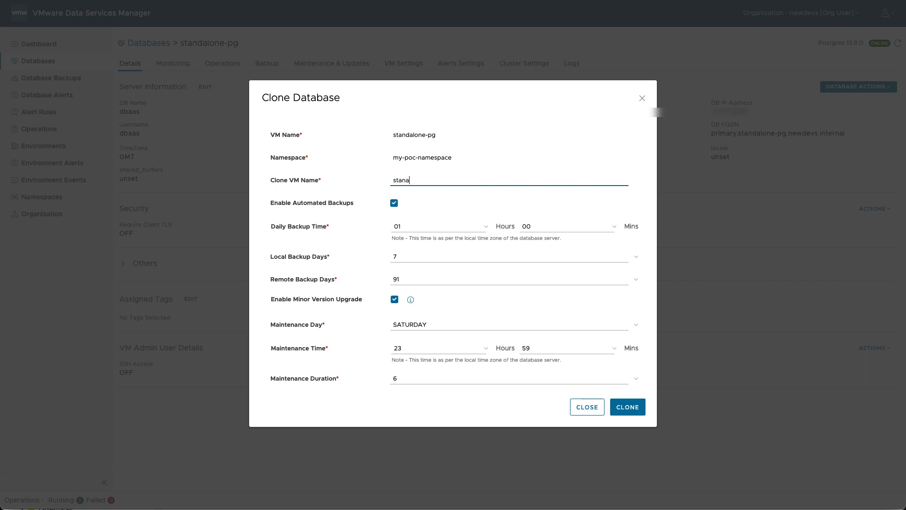
type("alone-pg-clone")
mouse_move(410, 302)
left_click(628, 408)
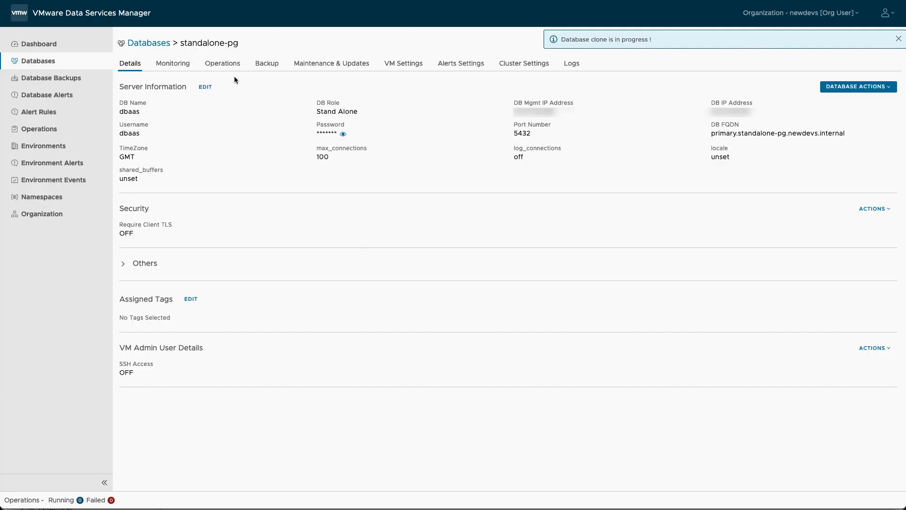
Open standalone-pg-clone, check its CLONE DB operation, and view its Details server information.
left_click(225, 67)
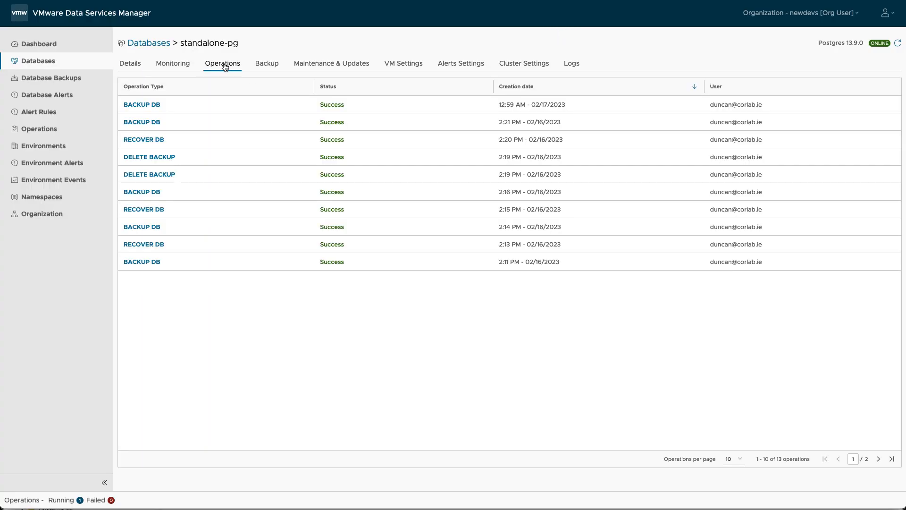
left_click(151, 43)
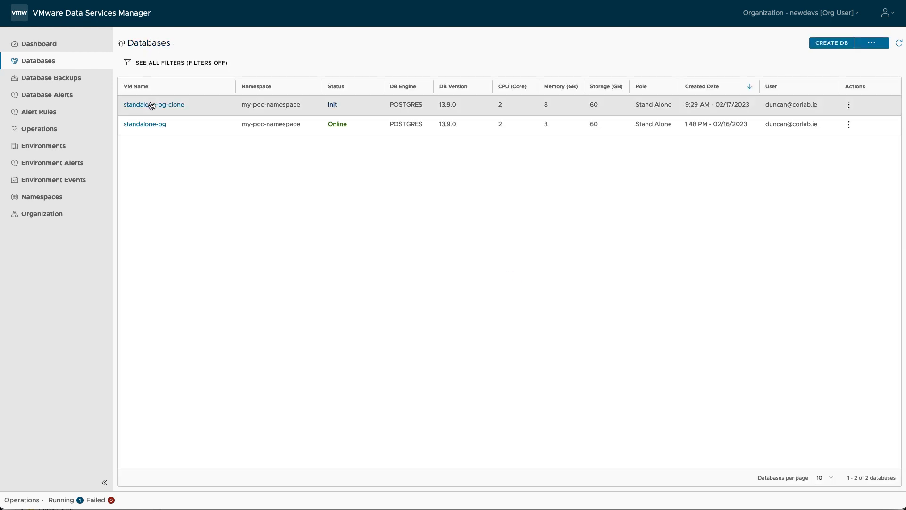
left_click(152, 105)
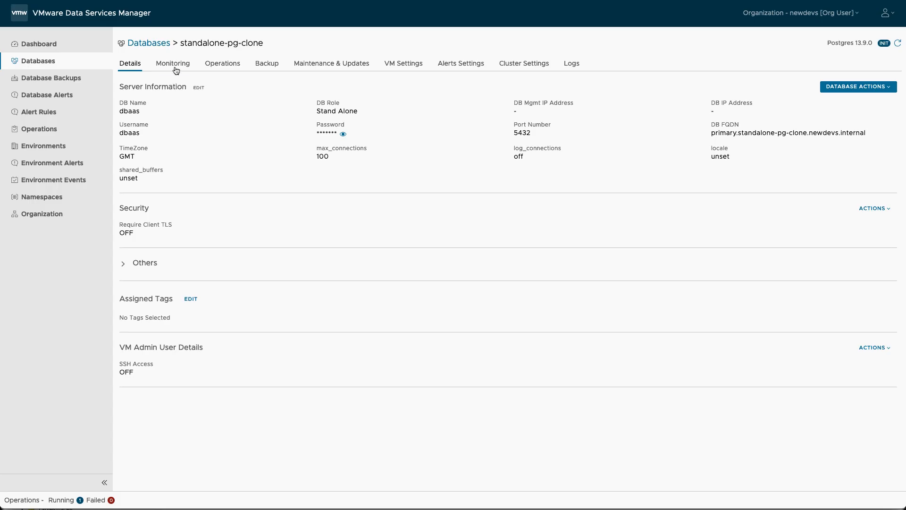
left_click(218, 66)
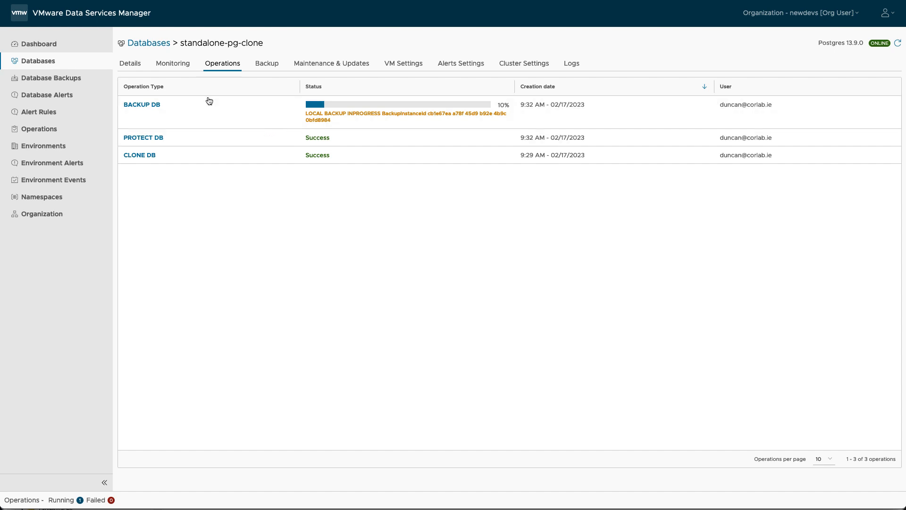
left_click(136, 69)
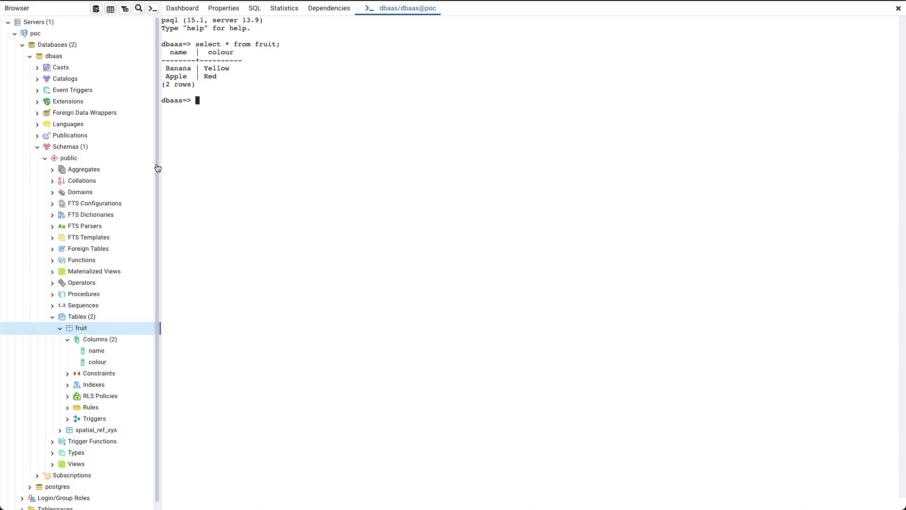
Start registering a new server under Servers and name it poc2.
right_click(38, 24)
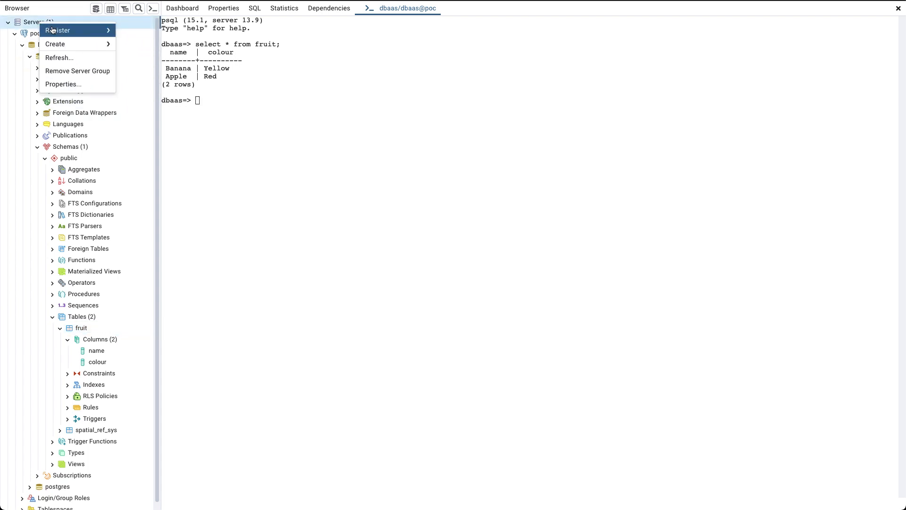
mouse_move(94, 30)
left_click(124, 33)
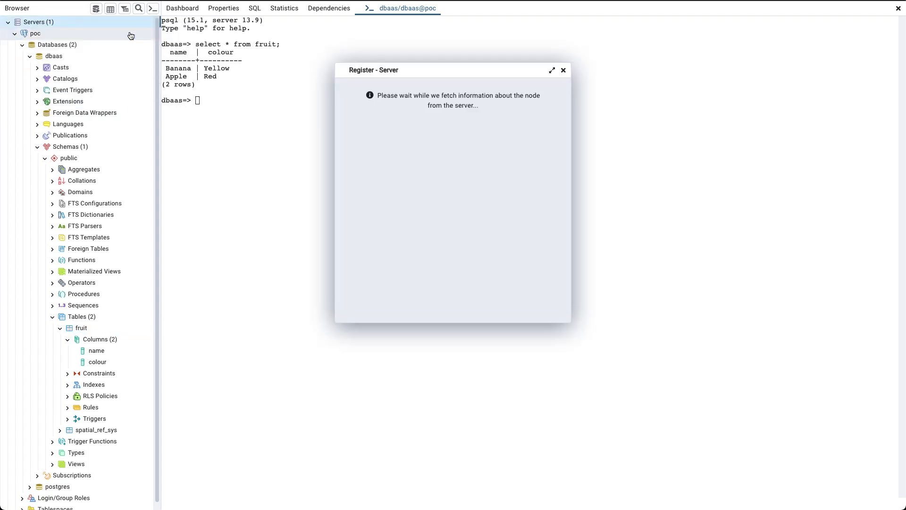
type("poc2")
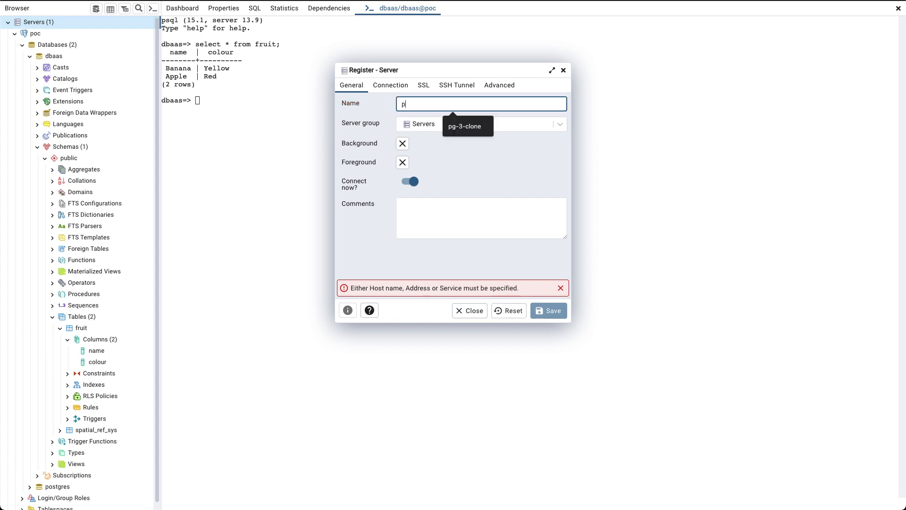
Enter the clone's host, database username and password with Save password enabled, and save.
left_click(391, 86)
left_click(401, 103)
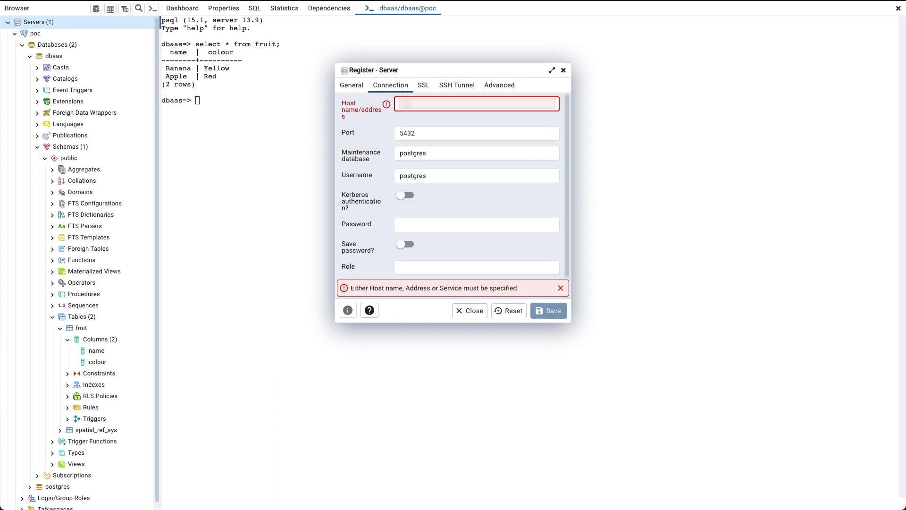
type("•••••••")
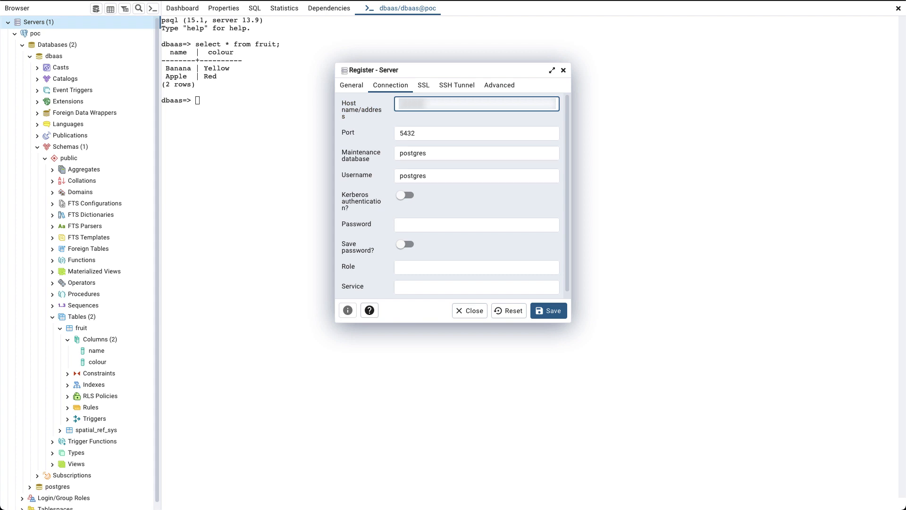
type("••")
double_click(408, 175)
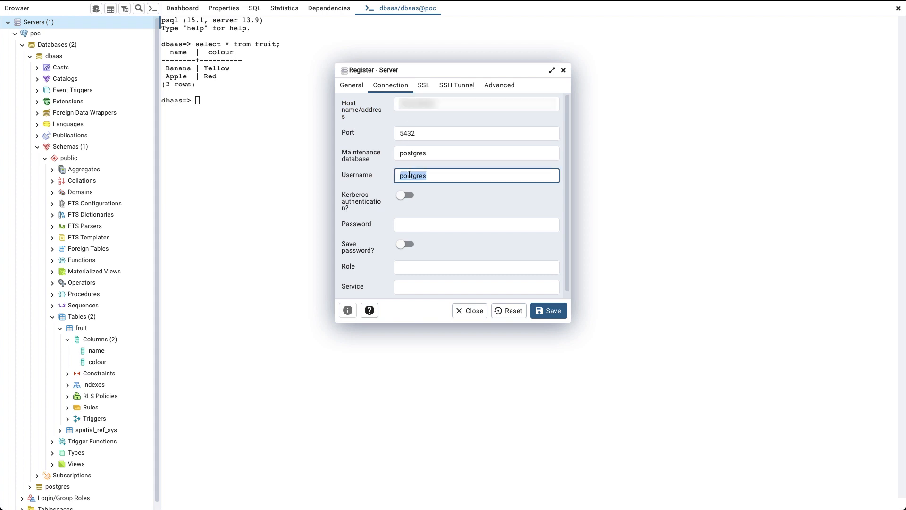
type("dbaas")
left_click(439, 223)
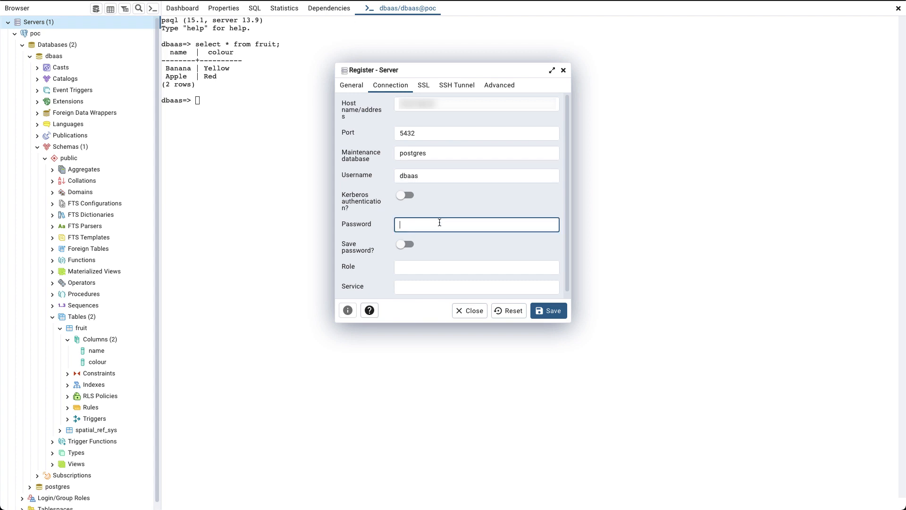
key("ctrl+v")
left_click(406, 244)
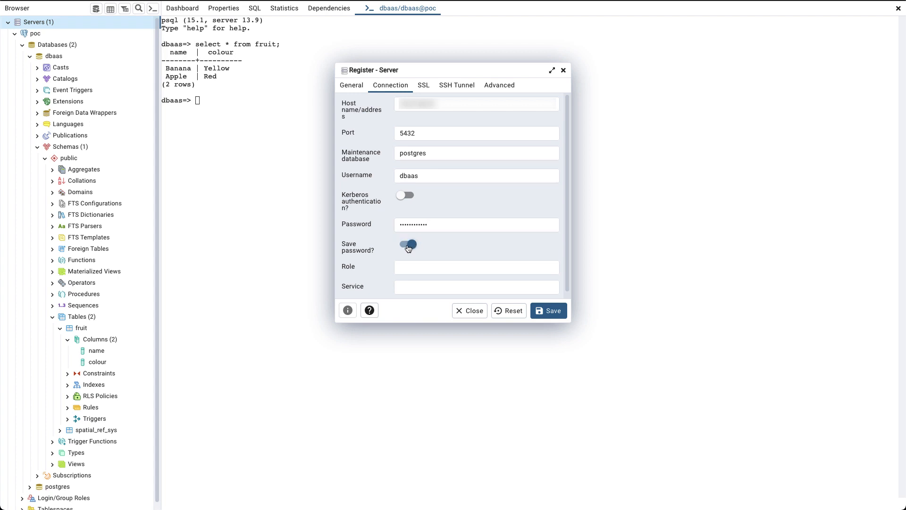
left_click(557, 314)
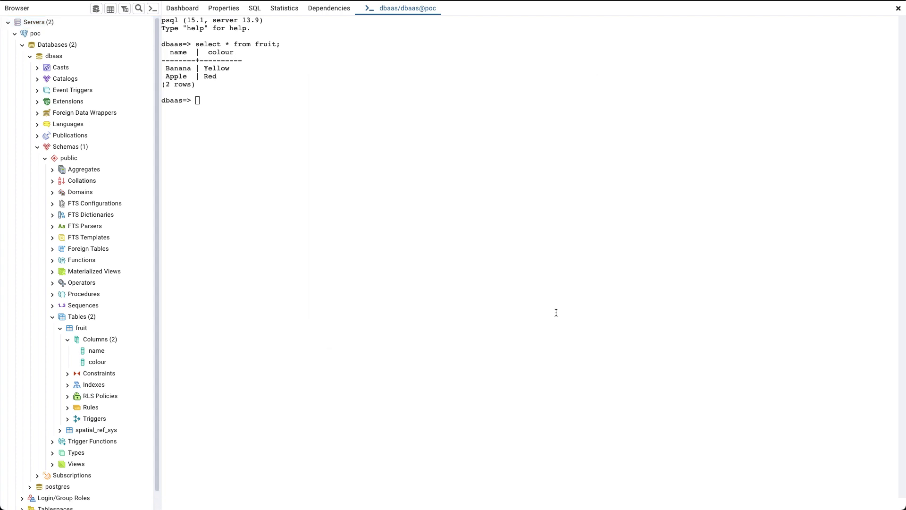
Collapse poc and expand poc2 > Databases > dbaas > Schemas > public > Tables to select fruit.
left_click(15, 34)
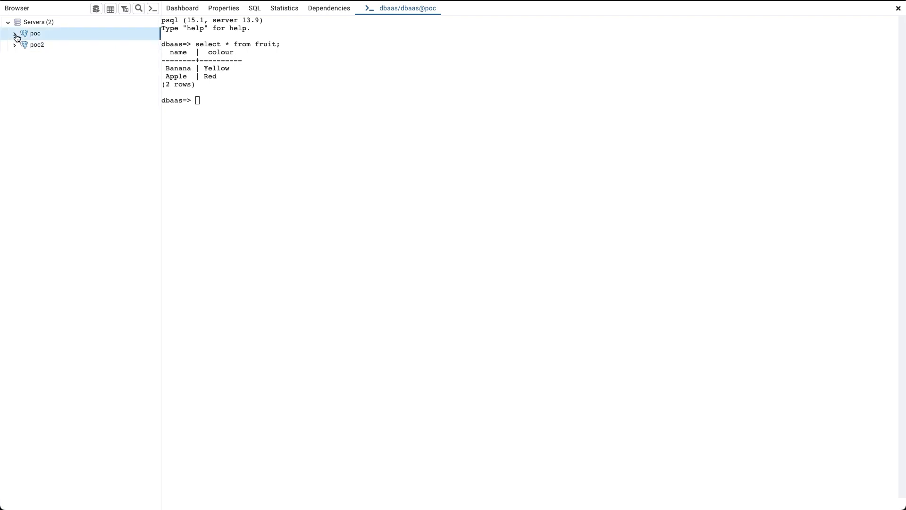
left_click(14, 45)
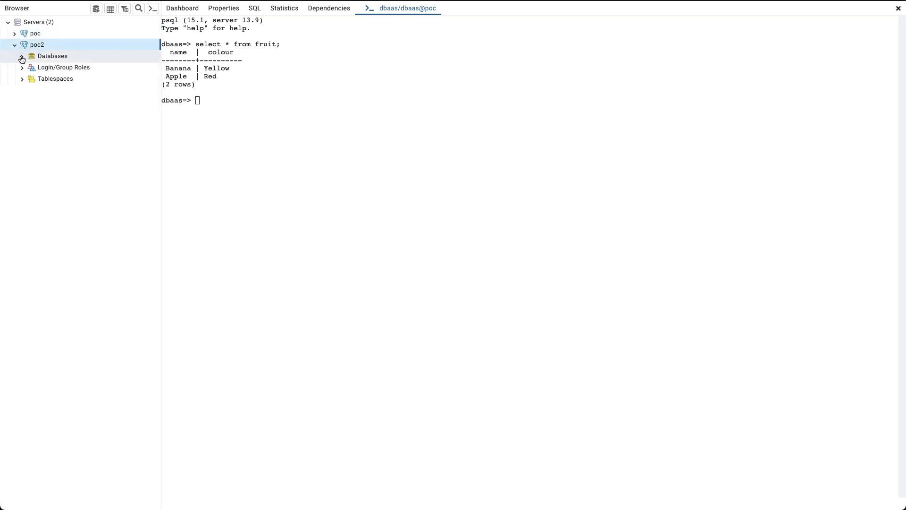
left_click(22, 57)
left_click(42, 70)
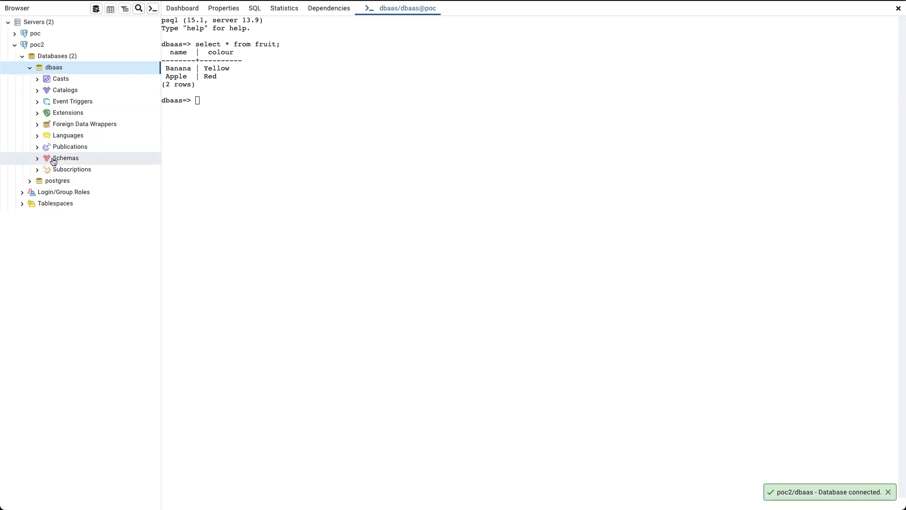
left_click(38, 158)
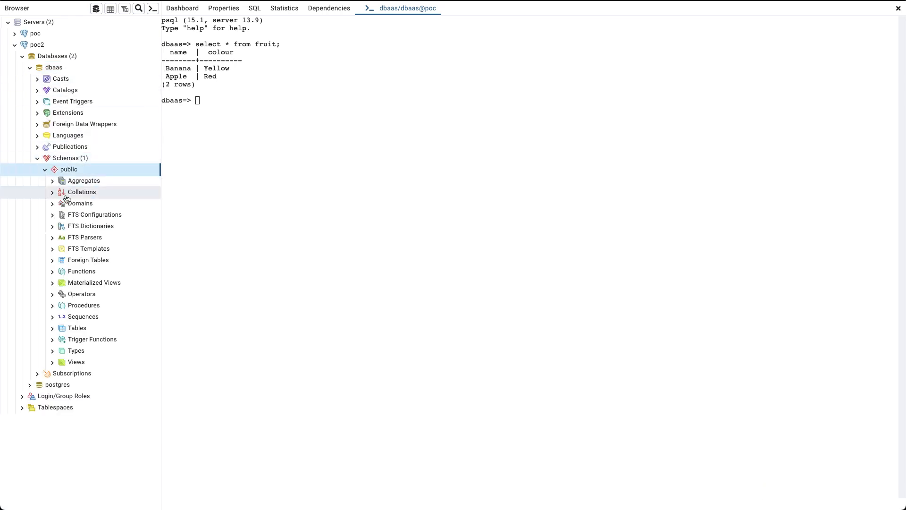
left_click(54, 329)
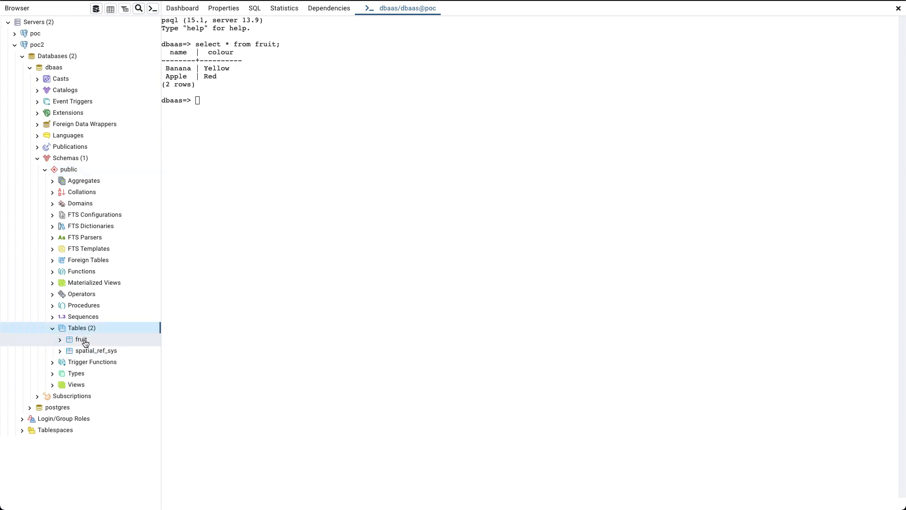
left_click(84, 341)
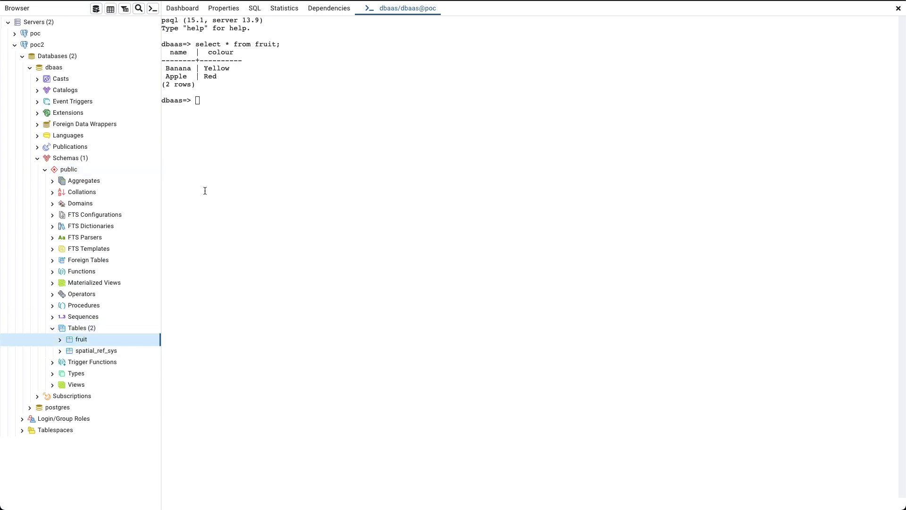
Run 'select * from fruit;' in a psql session on dbaas@poc2, returning Banana/Yellow and Apple/Red.
left_click(152, 10)
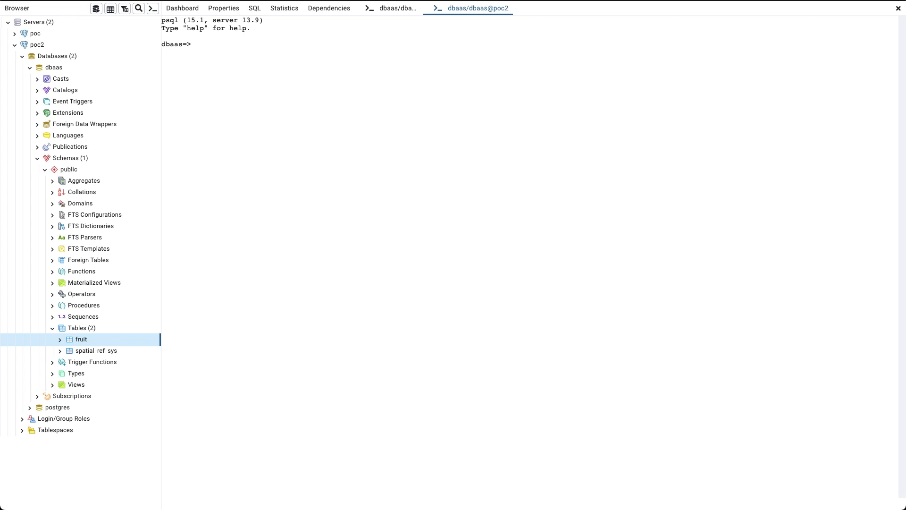
type("select * from fruit;")
key("Return")
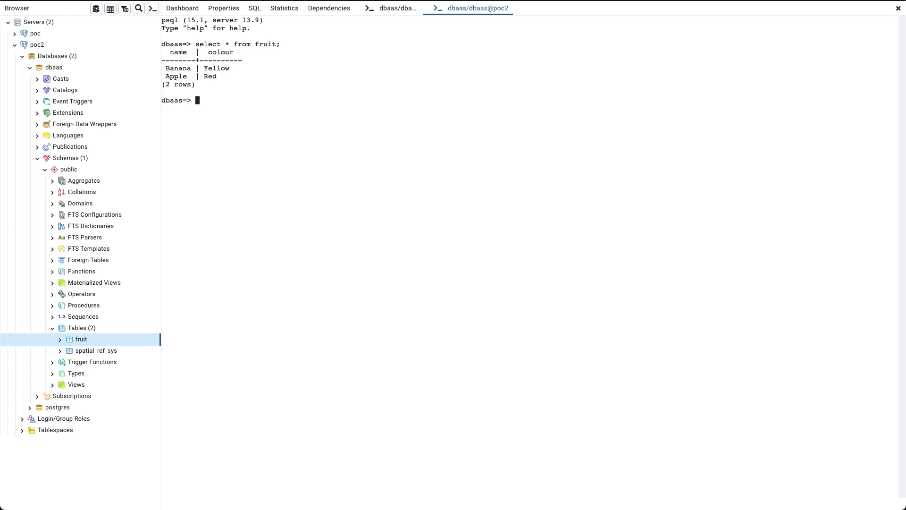